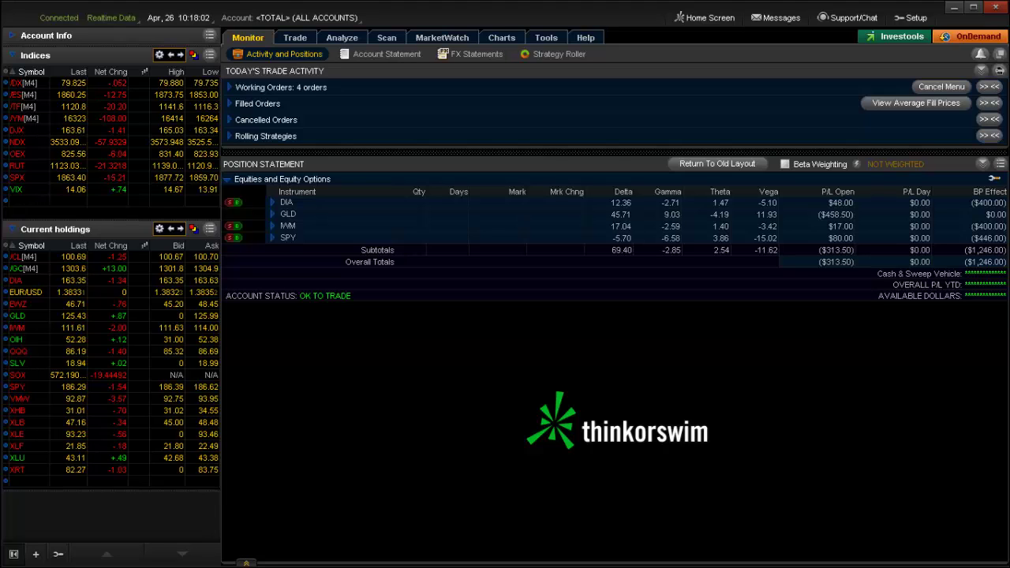
# - Open Stock Hacker and browse the Scan in and first-filter lists, keeping All Stocks and Net Change
pyautogui.click(387, 39)
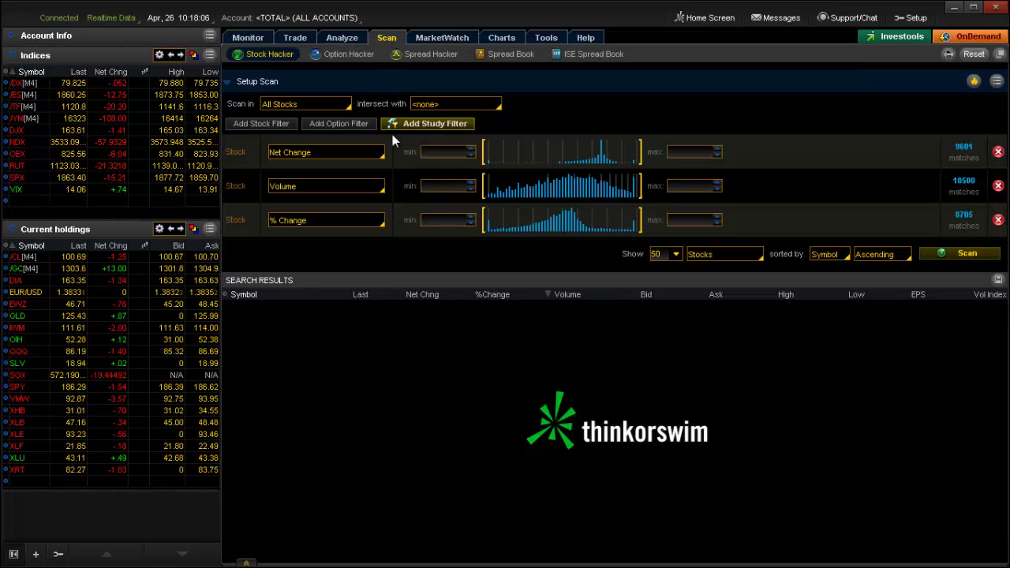
pyautogui.click(315, 103)
pyautogui.moveTo(307, 133)
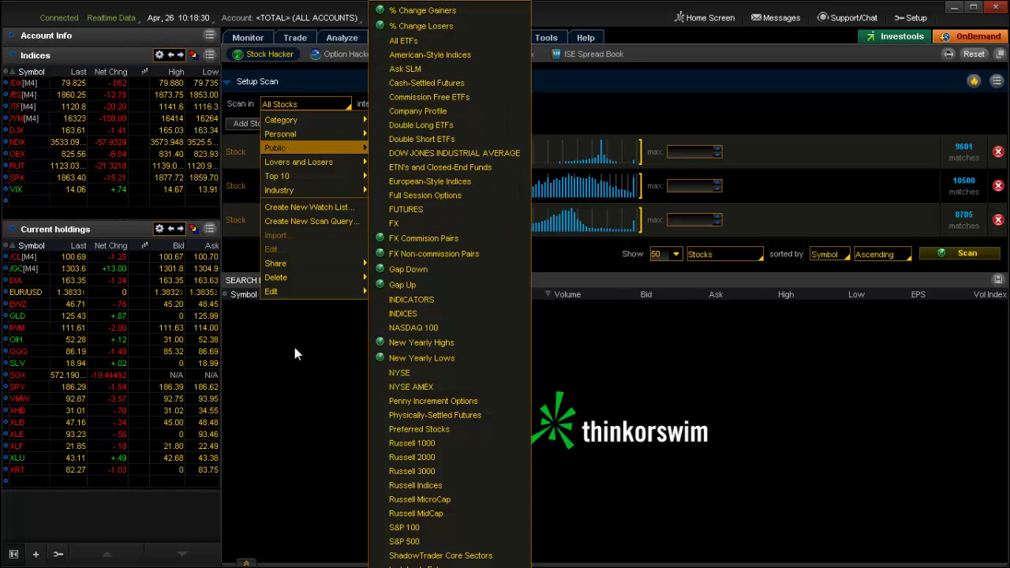
pyautogui.click(294, 351)
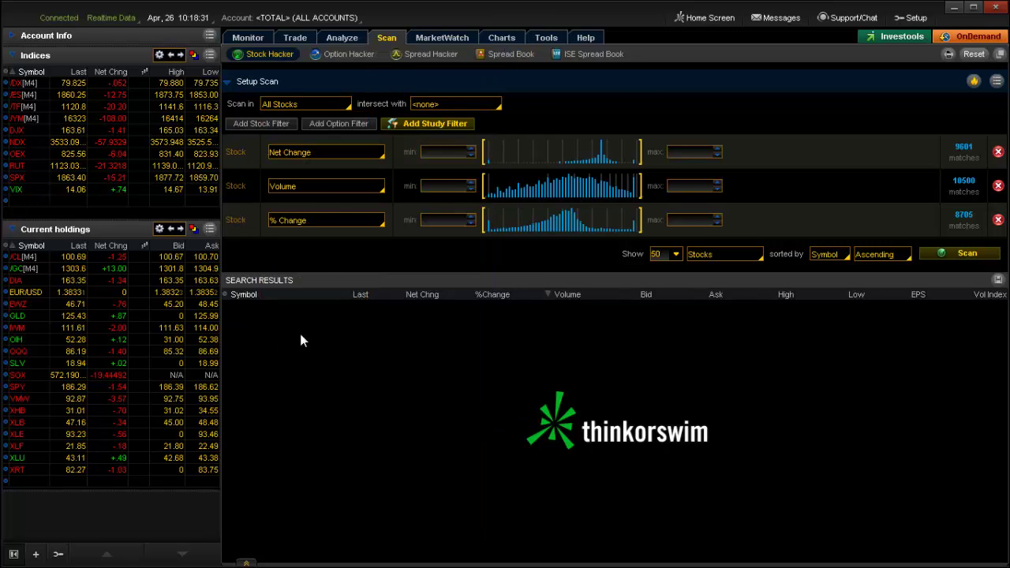
pyautogui.click(378, 153)
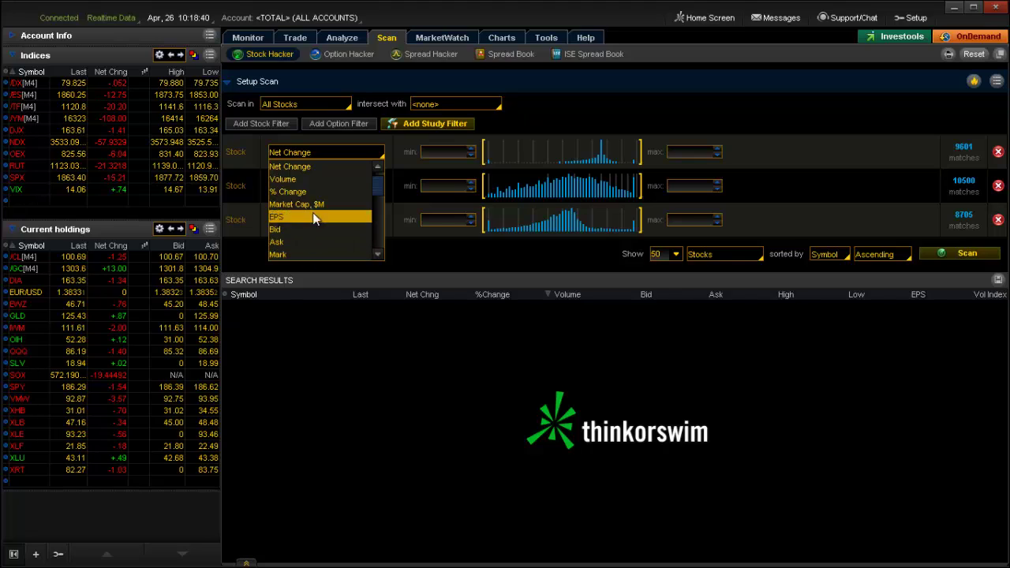
pyautogui.click(345, 368)
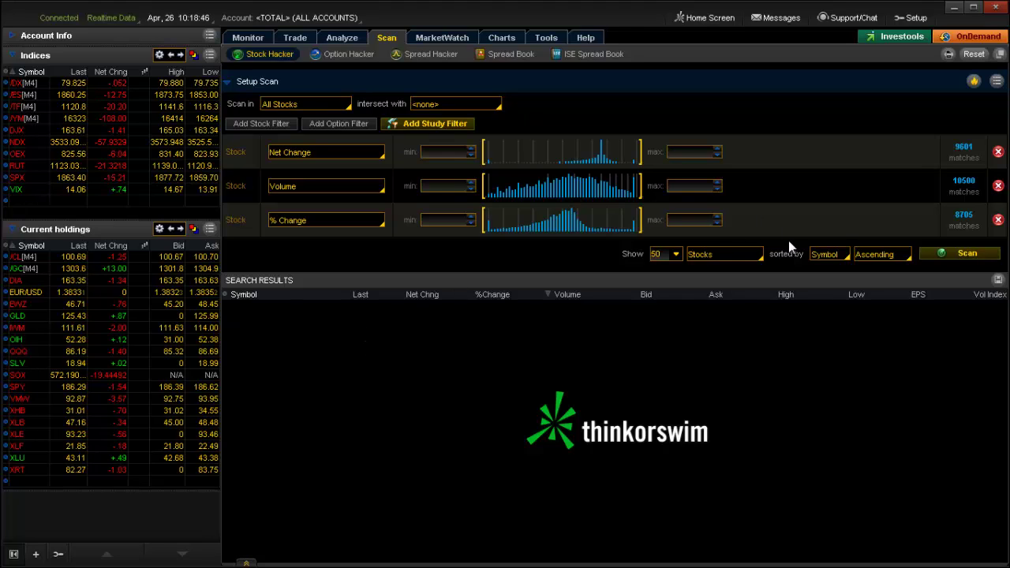
# - Remove the Net Change, Volume and % Change filters from the scan
pyautogui.click(998, 153)
pyautogui.click(998, 152)
pyautogui.click(998, 152)
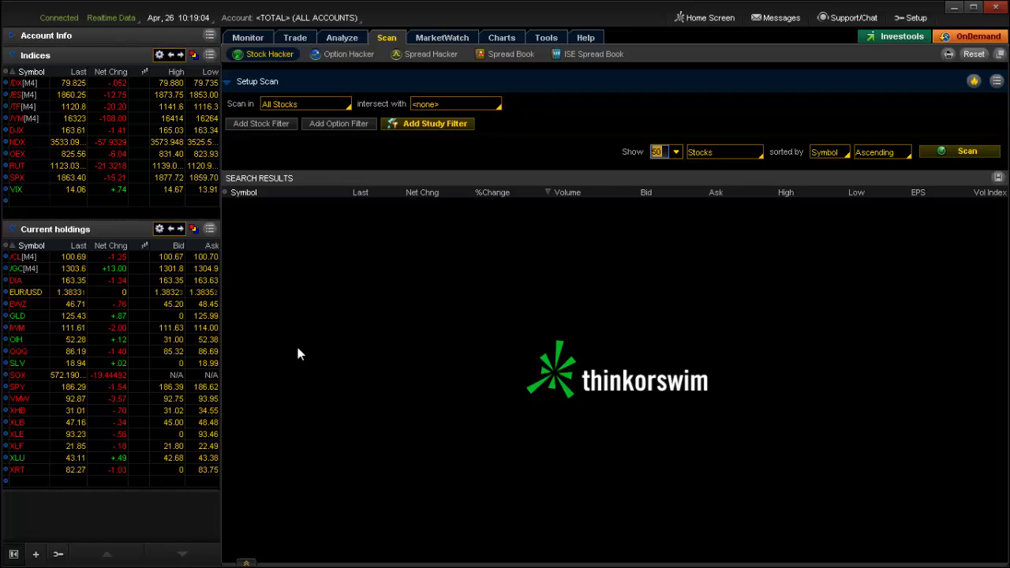
# - Switch the scan to search in Public > All ETFs
pyautogui.click(302, 100)
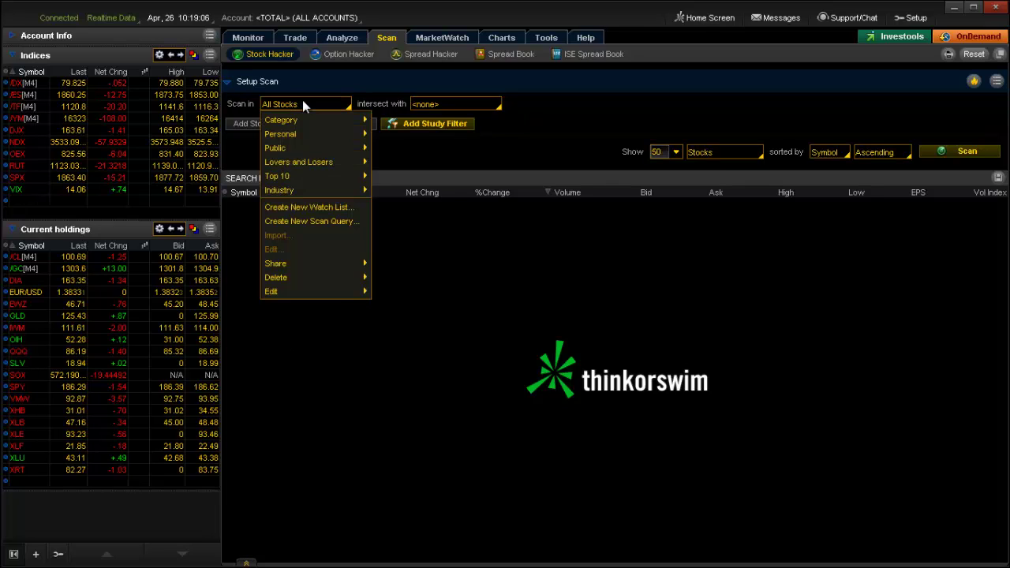
pyautogui.moveTo(312, 135)
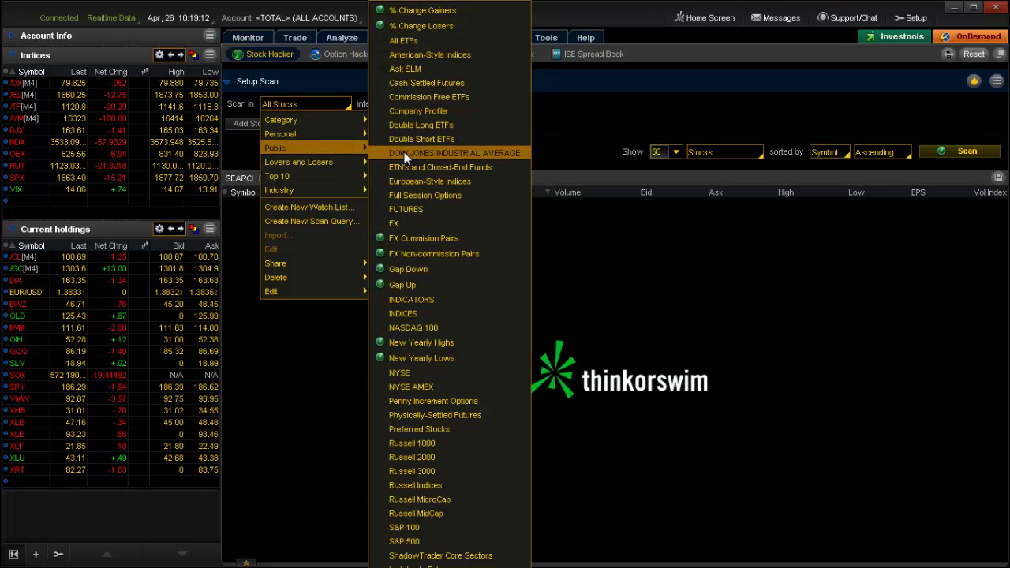
pyautogui.click(430, 40)
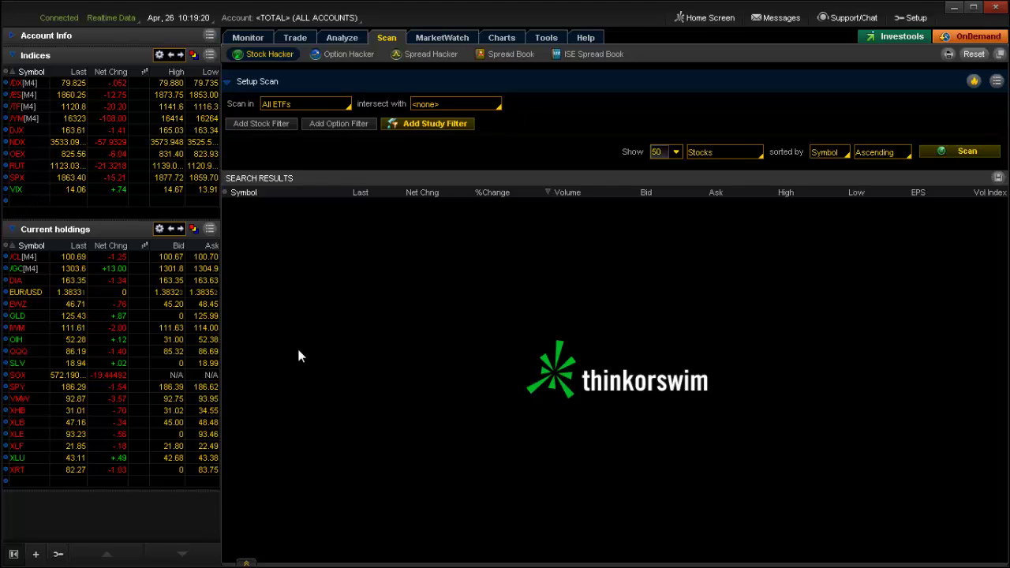
# - Intersect the All ETFs scan with Category > All Optionable and run it, yielding 542 matches
pyautogui.click(425, 106)
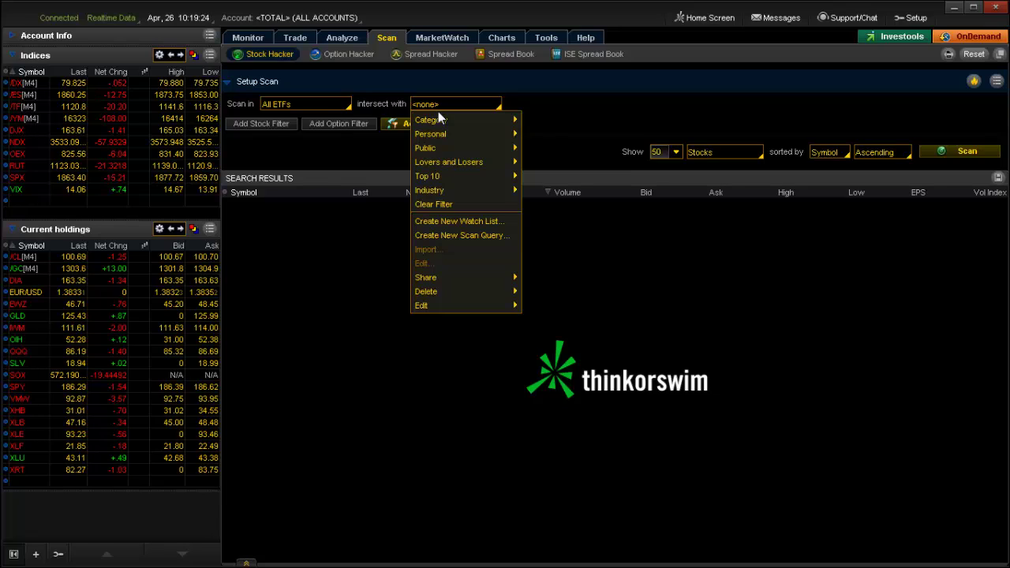
pyautogui.moveTo(438, 116)
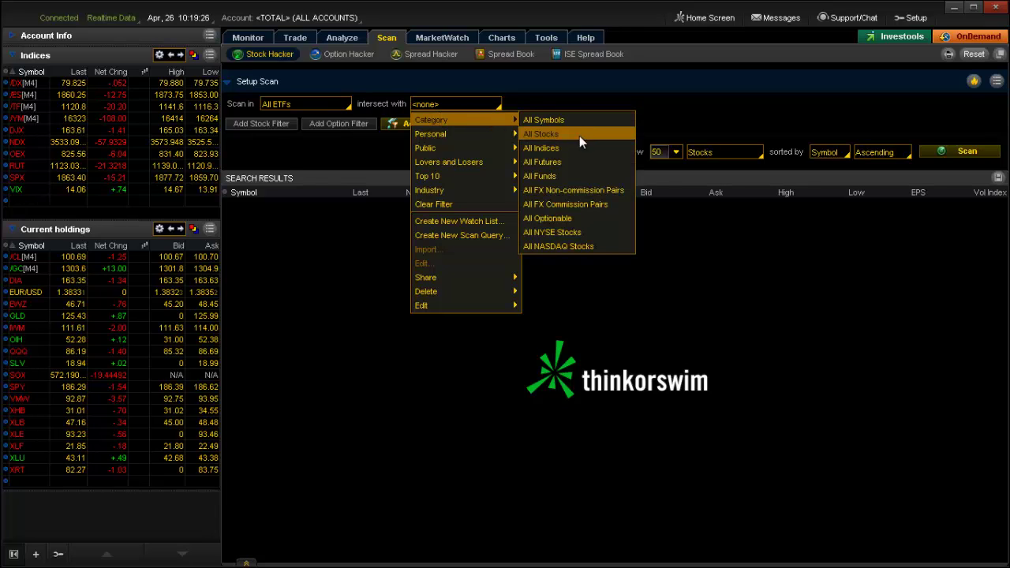
pyautogui.click(565, 219)
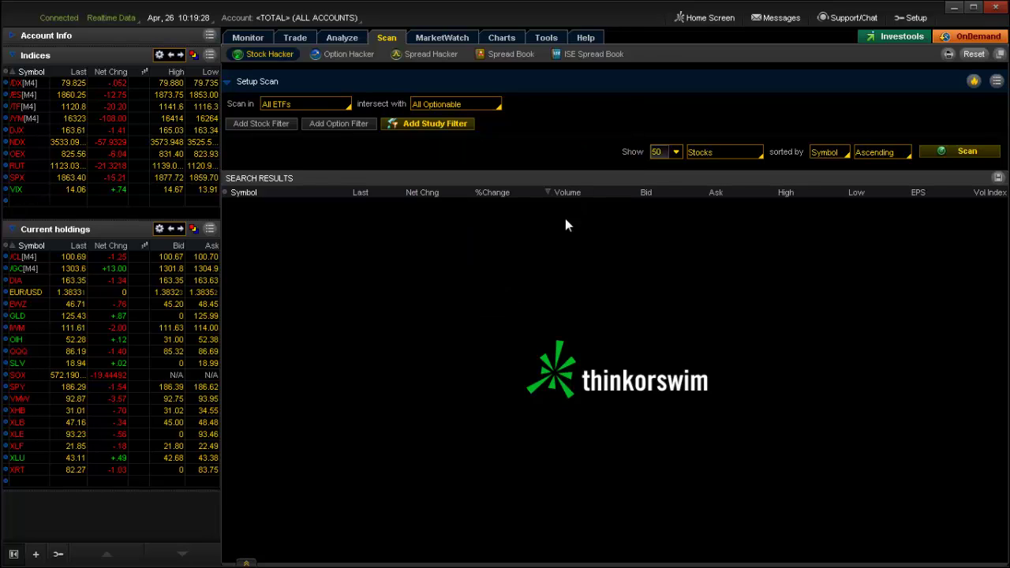
pyautogui.click(964, 151)
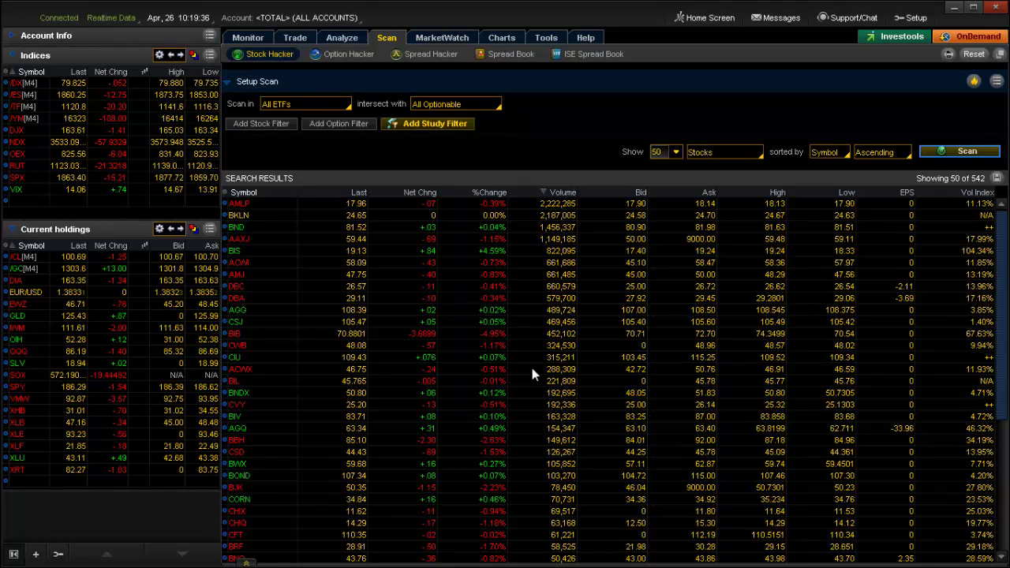
pyautogui.click(244, 238)
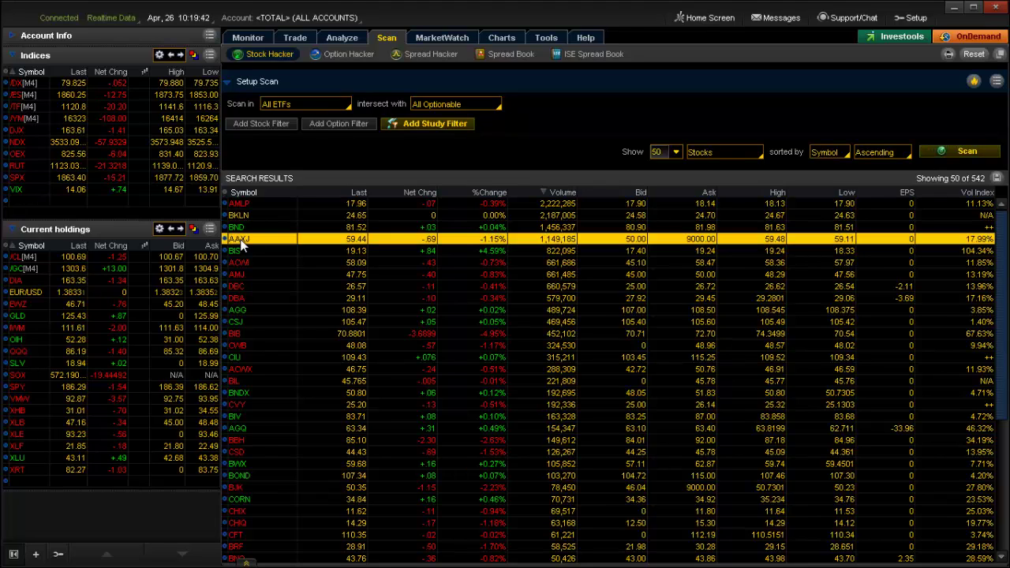
pyautogui.rightClick(241, 245)
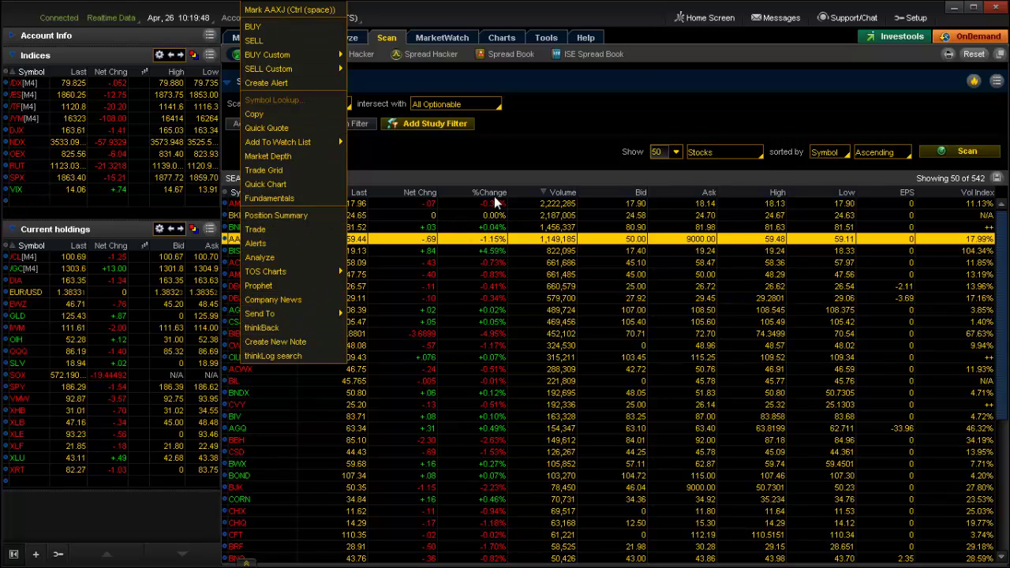
pyautogui.click(480, 147)
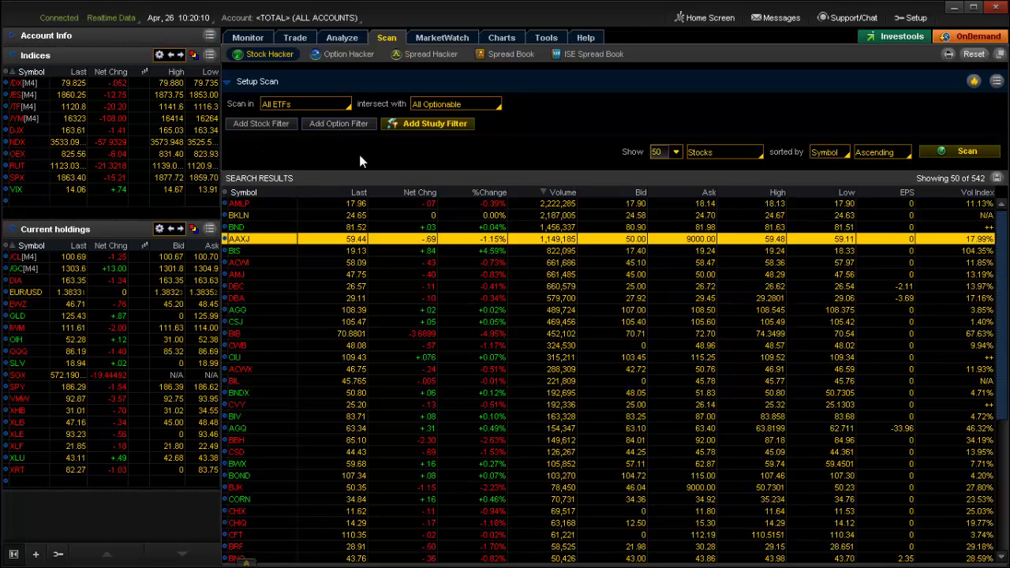
# - Add an option Volume filter with a 500 minimum and rerun the scan, giving 64 results
pyautogui.click(323, 128)
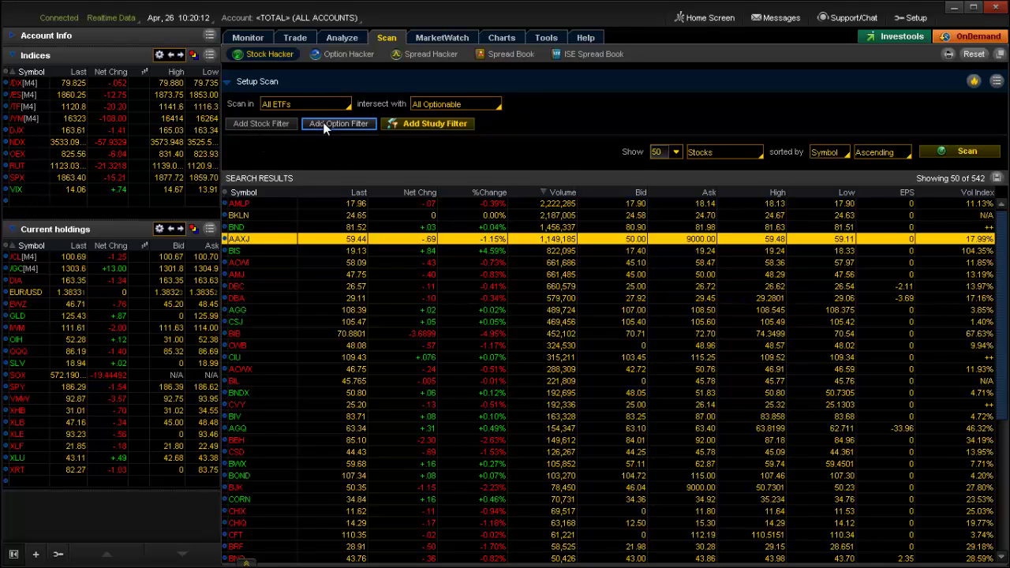
pyautogui.click(379, 151)
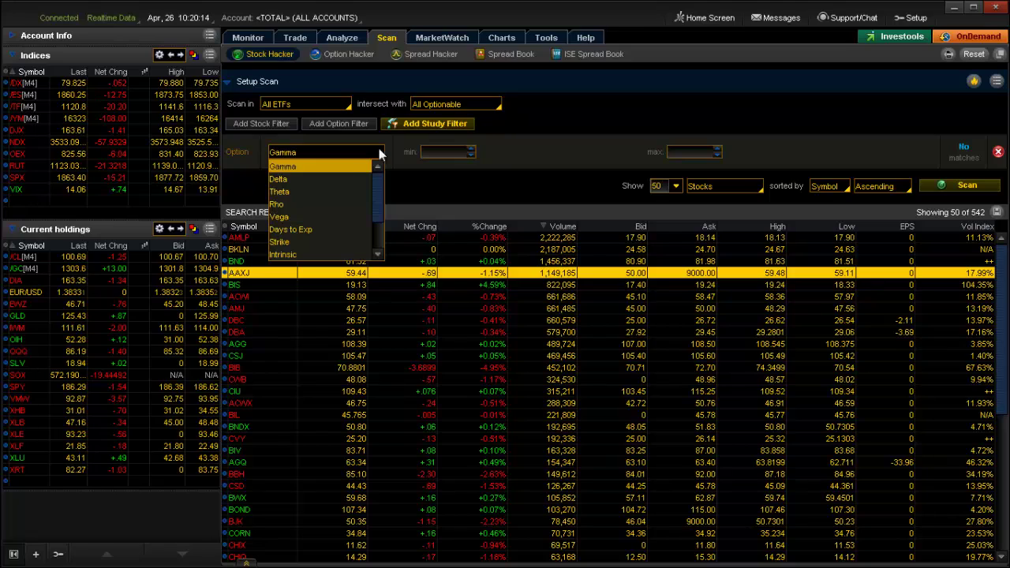
pyautogui.scroll(-2, 318, 213)
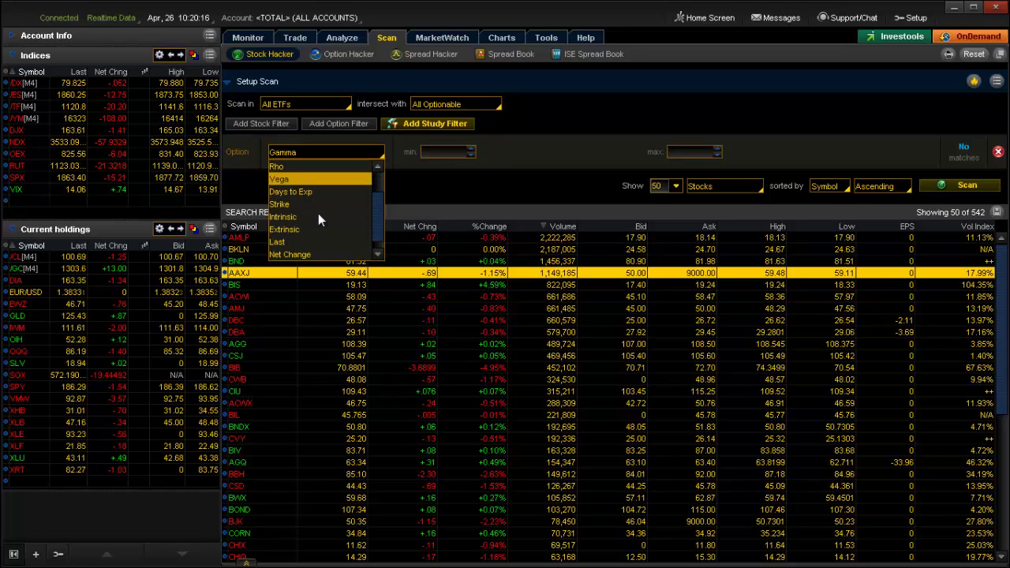
pyautogui.click(305, 254)
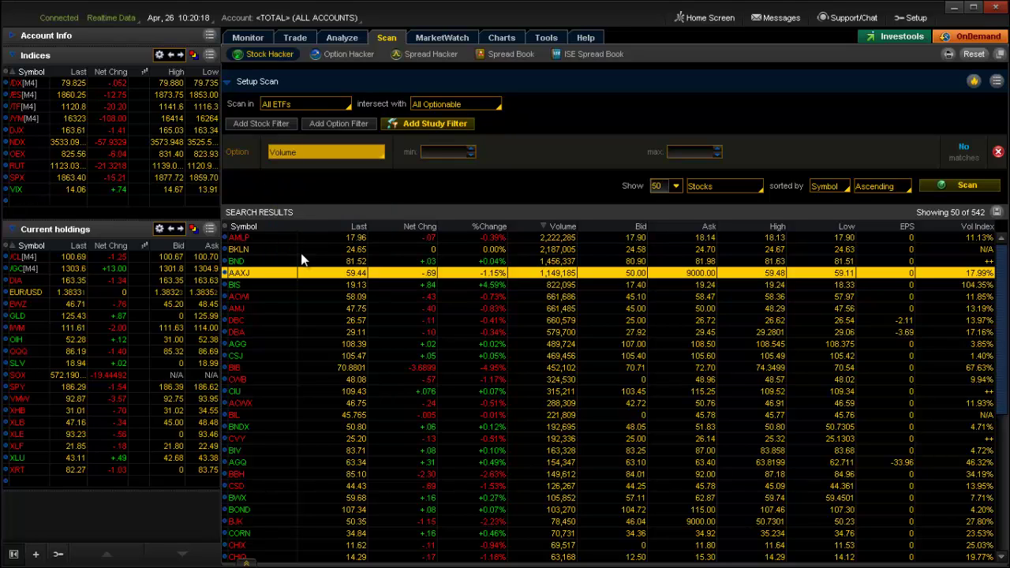
pyautogui.click(461, 152)
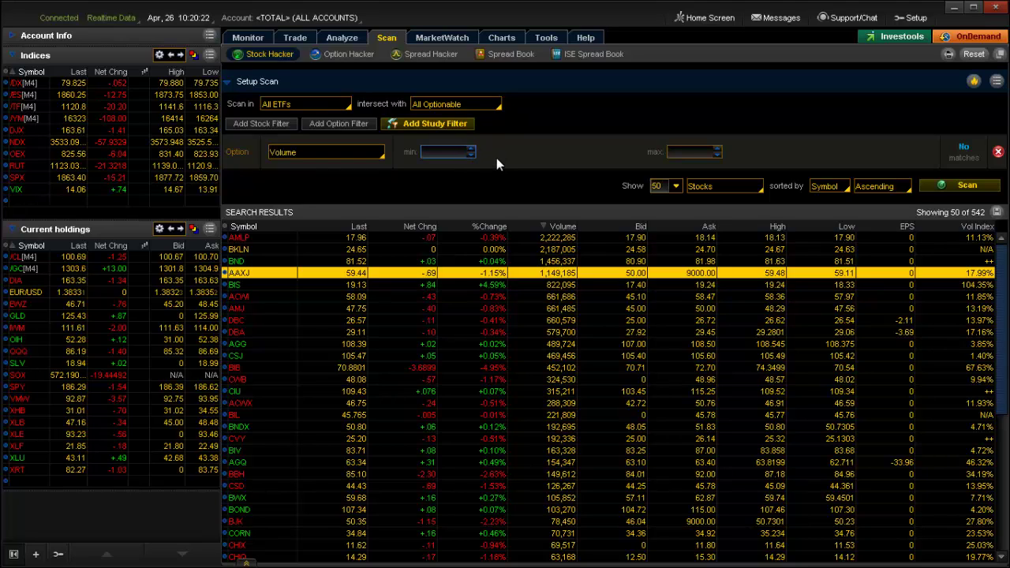
pyautogui.write('500')
pyautogui.moveTo(647, 160)
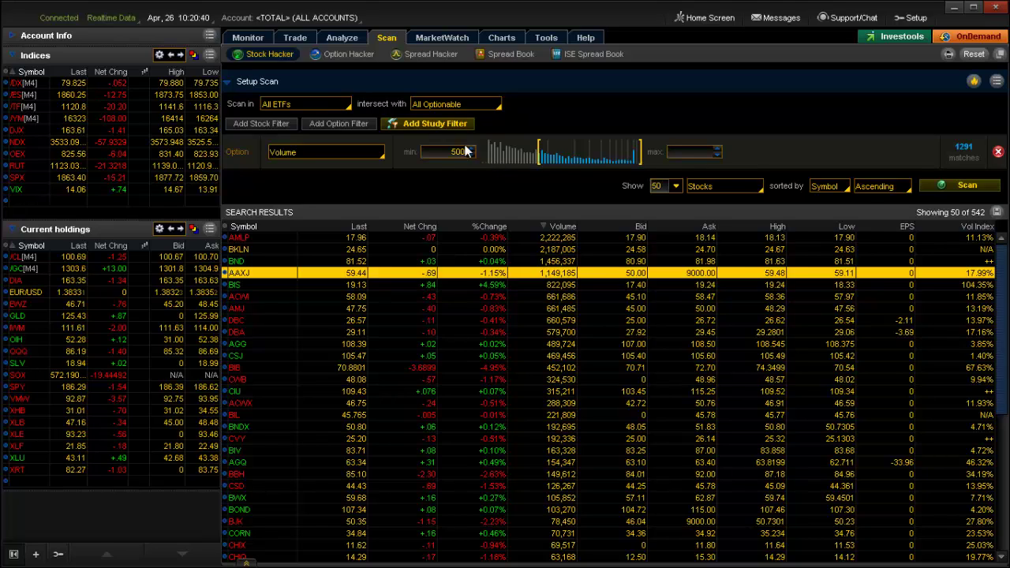
pyautogui.click(960, 186)
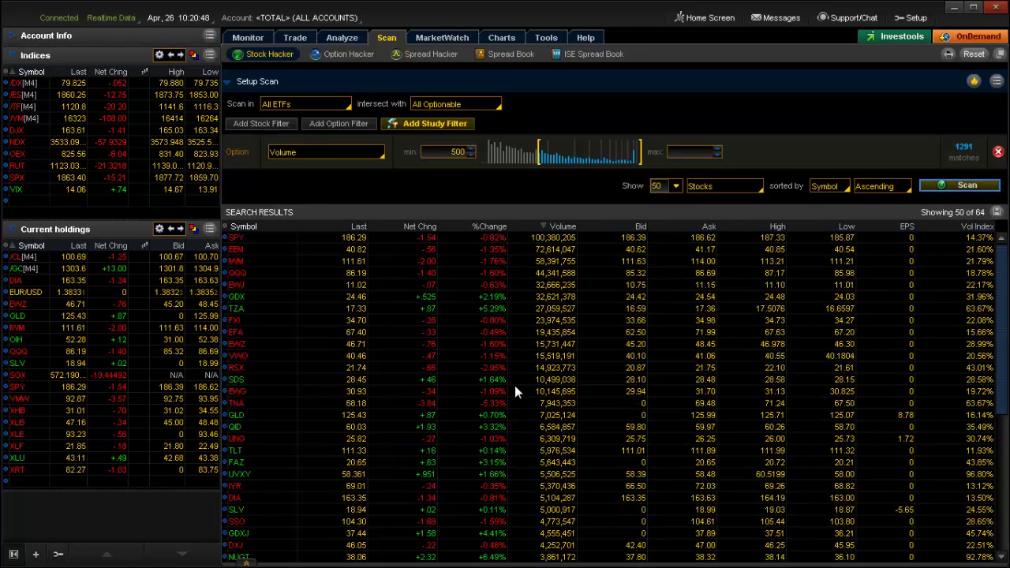
pyautogui.scroll(-2, 622, 361)
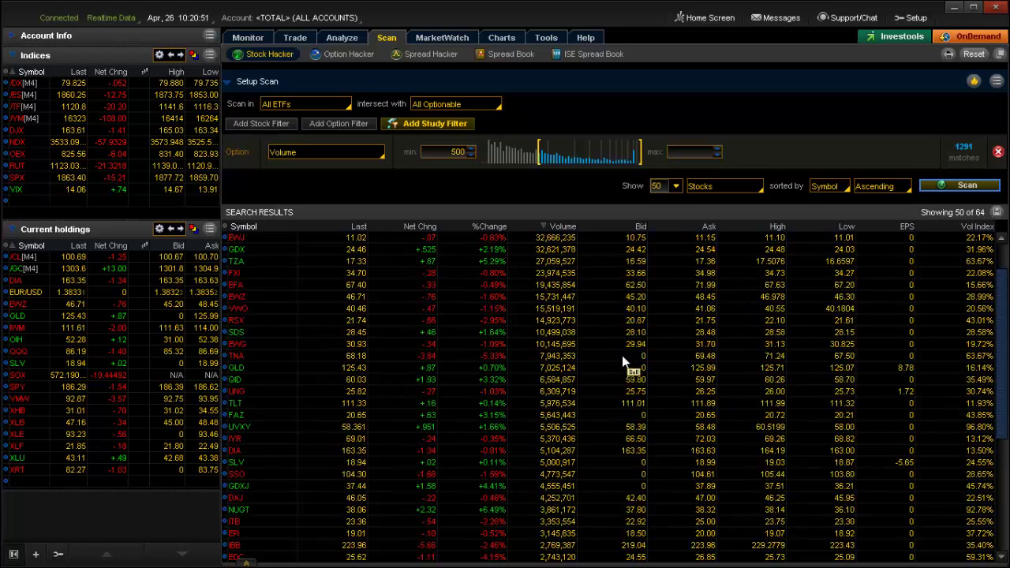
pyautogui.scroll(1, 622, 360)
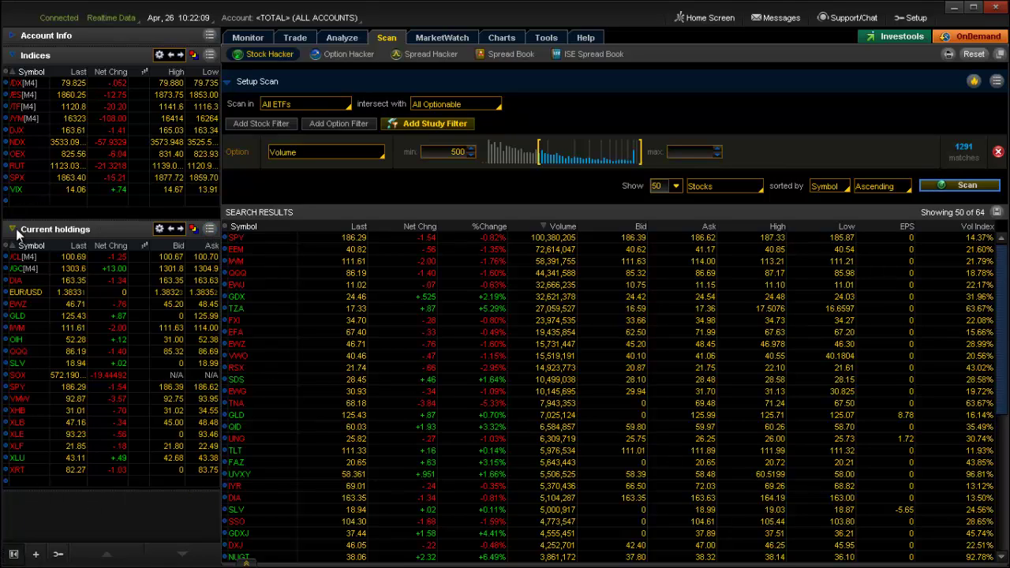
# - Create and save a new empty watch list named 'Optionable ETFs'
pyautogui.click(209, 229)
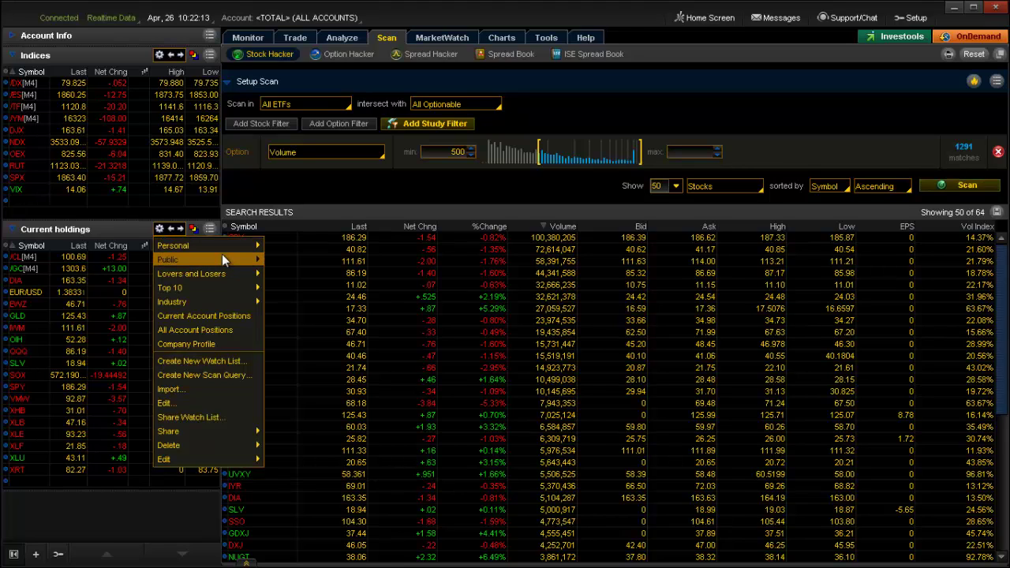
pyautogui.click(202, 403)
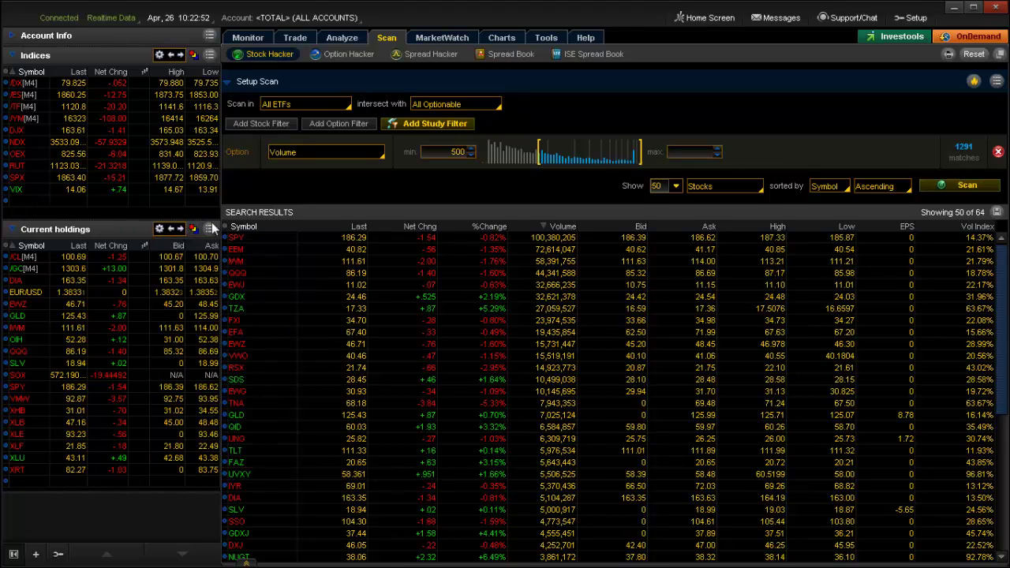
pyautogui.click(161, 229)
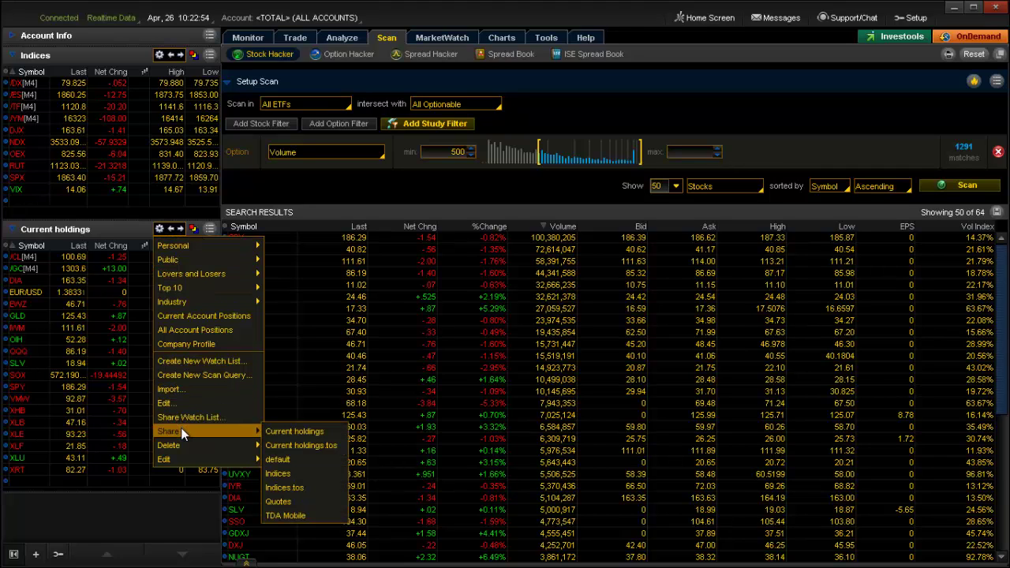
pyautogui.click(192, 360)
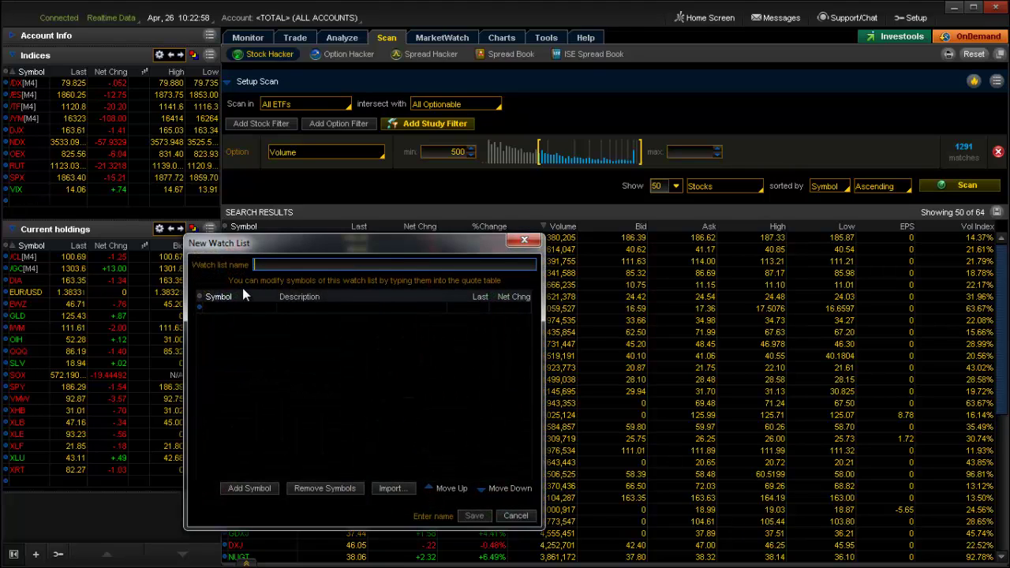
pyautogui.write('Optionable ETFs')
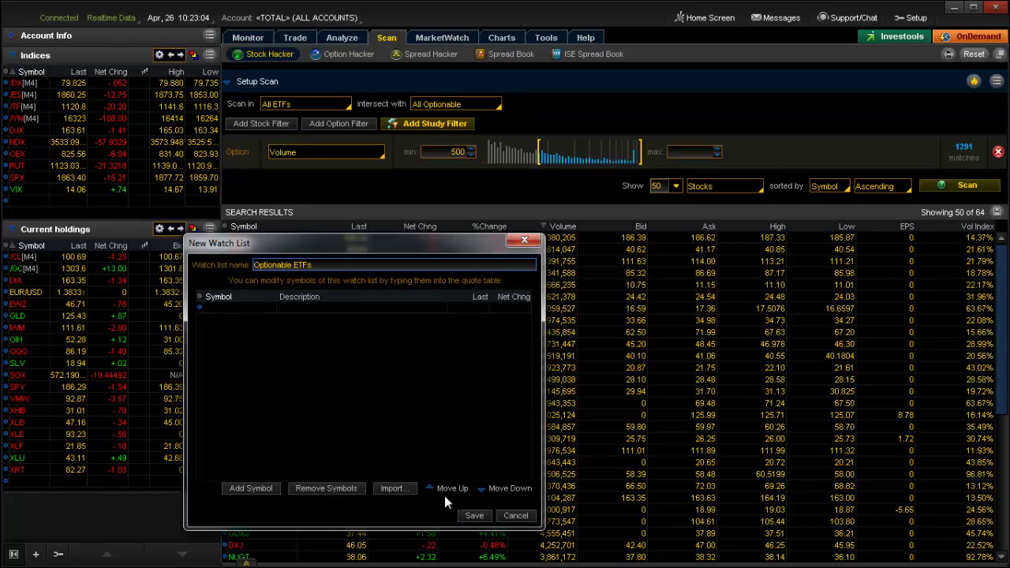
pyautogui.click(475, 515)
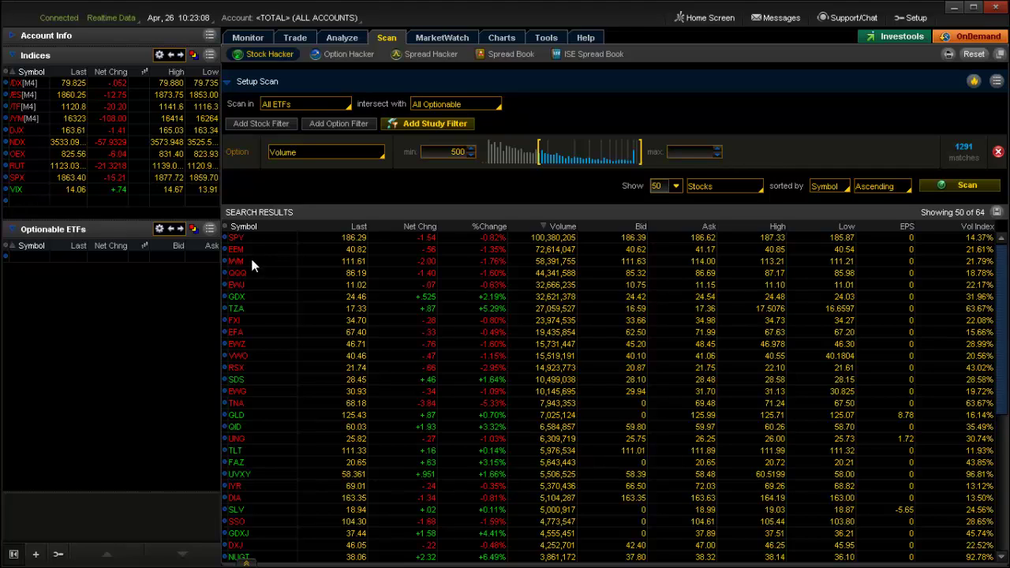
# - Add SPY and EEM from the scan results to the Optionable ETFs watch list
pyautogui.rightClick(222, 236)
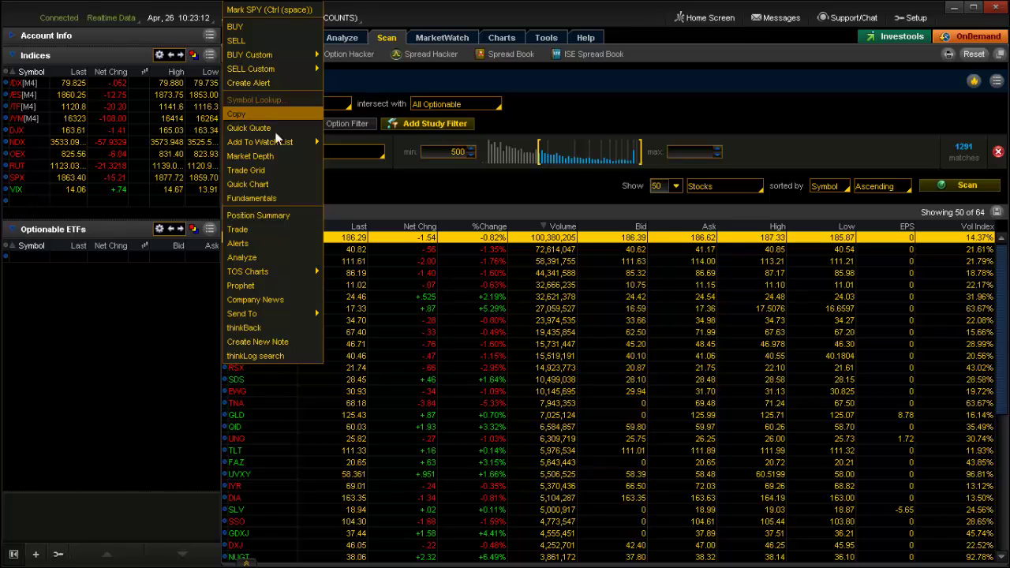
pyautogui.moveTo(265, 143)
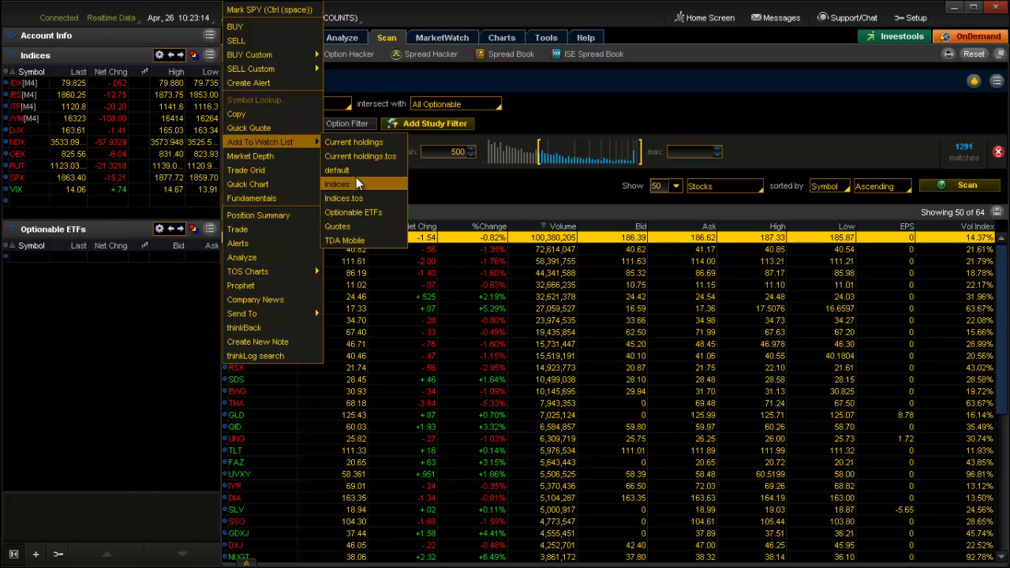
pyautogui.click(351, 212)
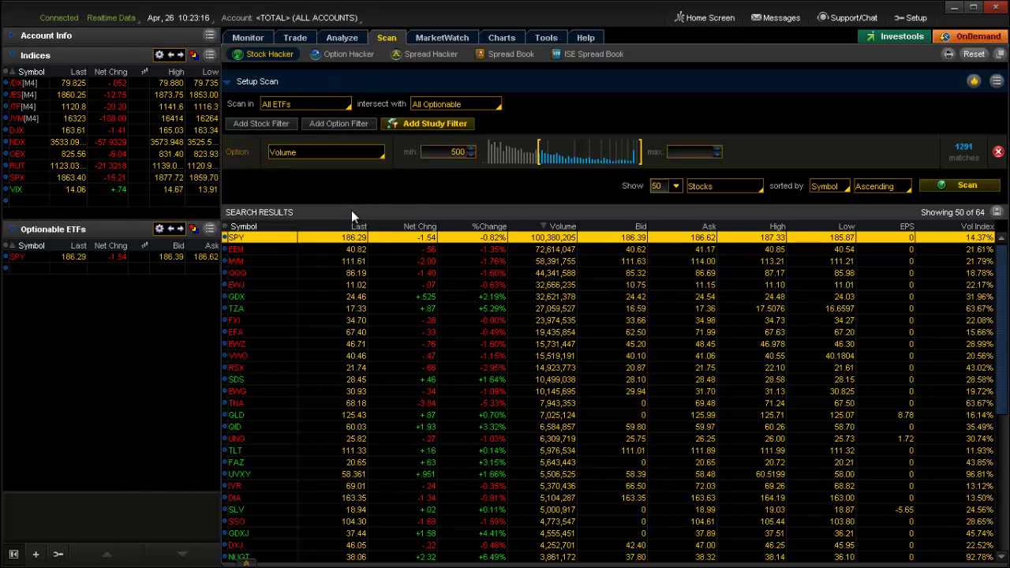
pyautogui.click(226, 249)
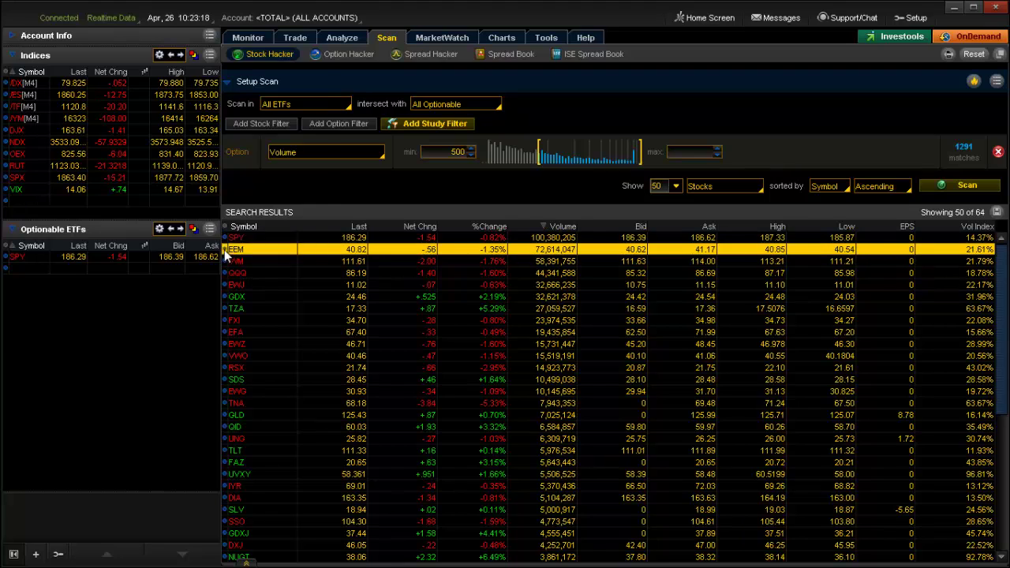
pyautogui.rightClick(224, 250)
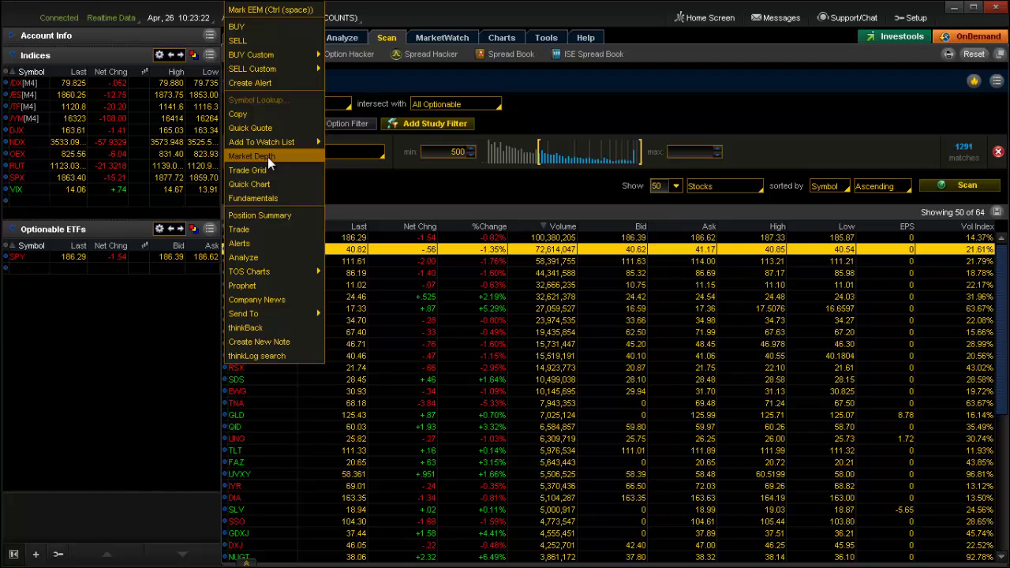
pyautogui.moveTo(268, 143)
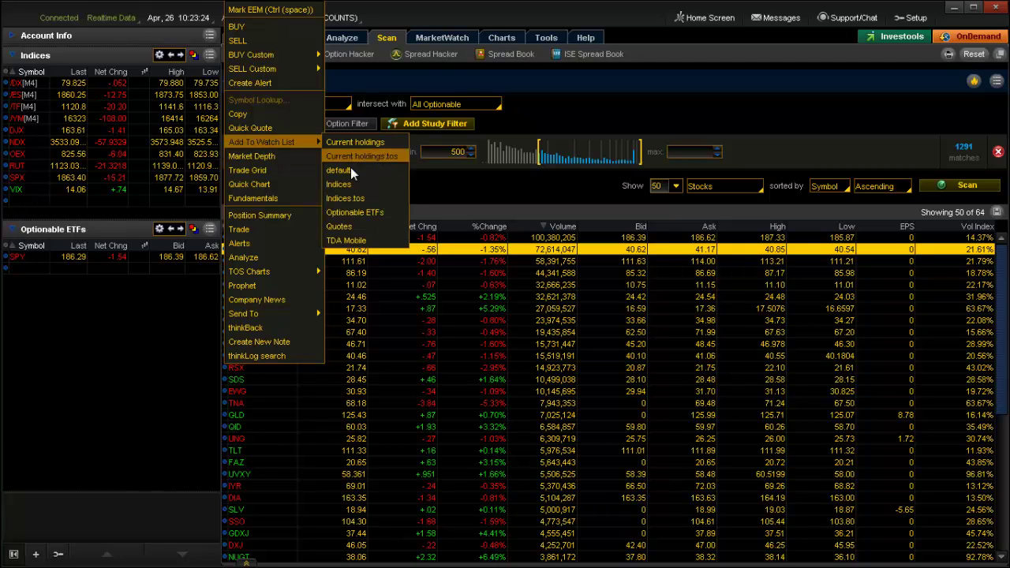
pyautogui.click(340, 213)
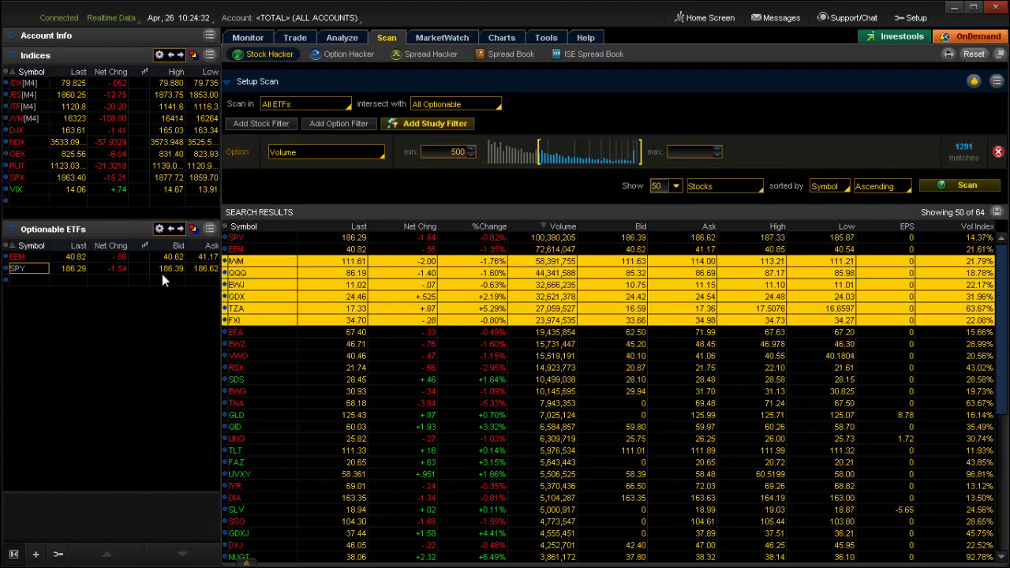
# - Save the scan results as a new watch list named 'Mark'
pyautogui.click(996, 212)
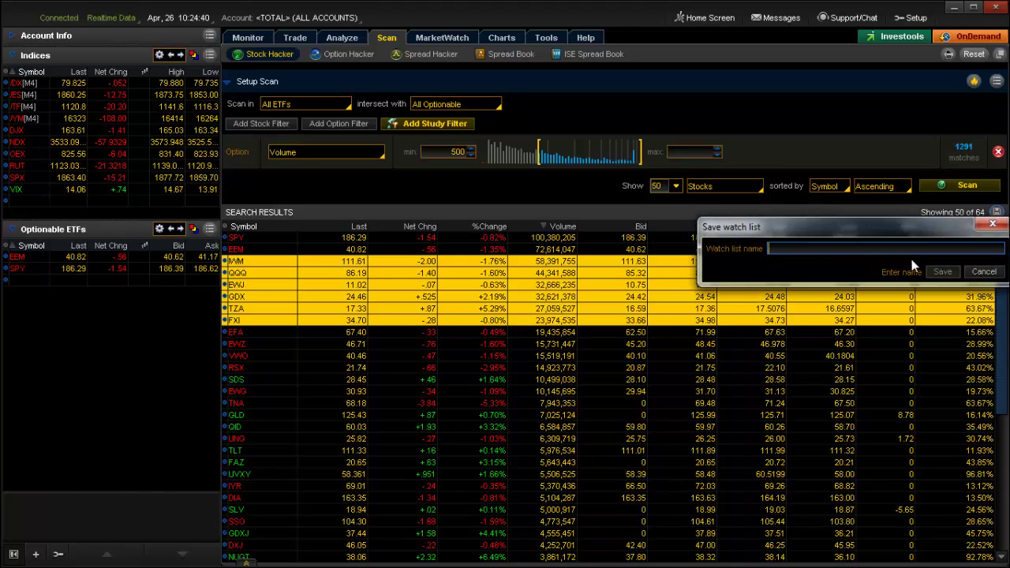
pyautogui.write('Mark')
pyautogui.press('Return')
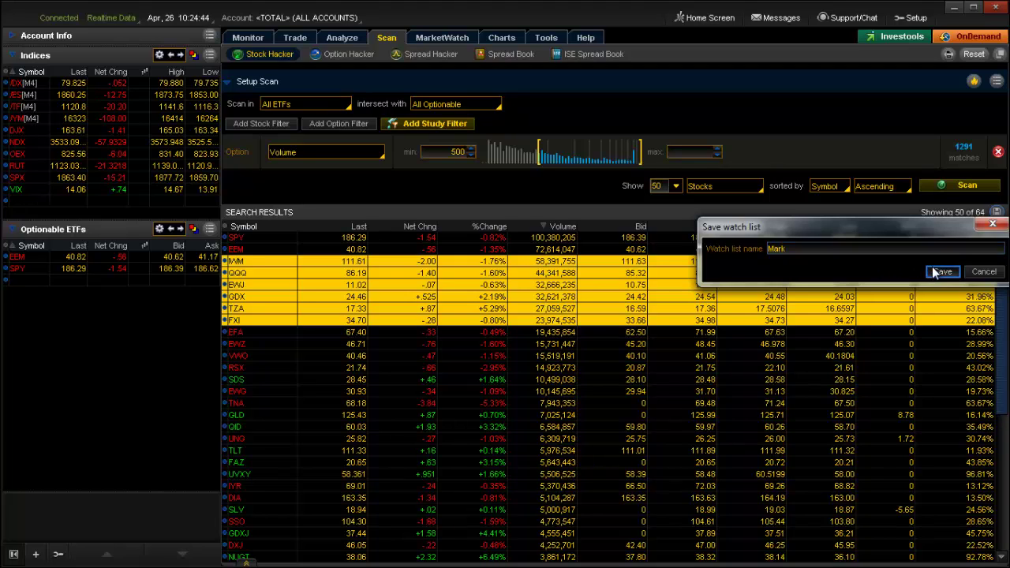
# - Cycle the side panel through the saved watch lists until Mark is displayed
pyautogui.click(181, 228)
pyautogui.click(181, 229)
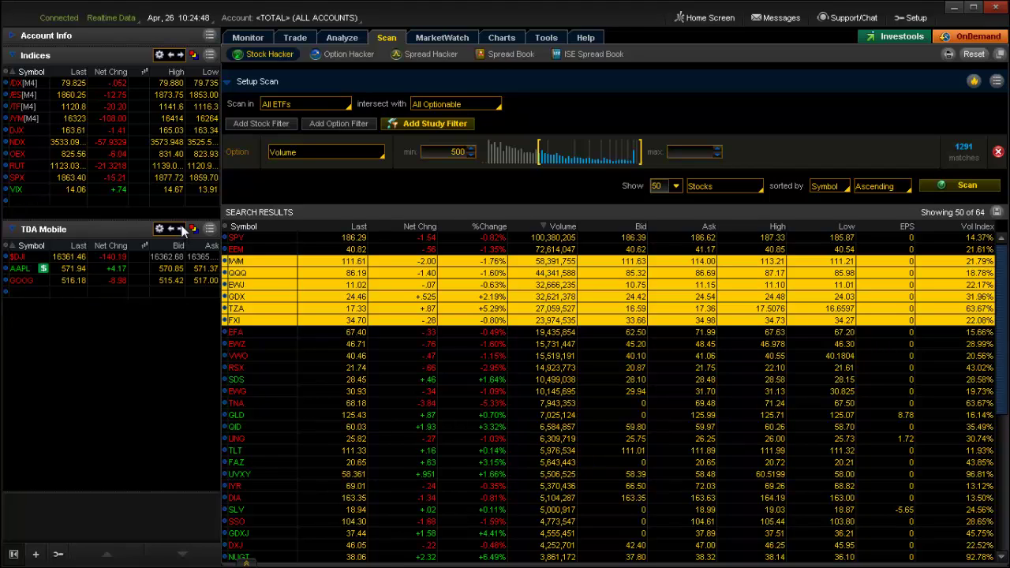
pyautogui.click(180, 229)
pyautogui.click(181, 229)
pyautogui.click(181, 229)
pyautogui.click(180, 229)
pyautogui.click(181, 228)
pyautogui.click(181, 229)
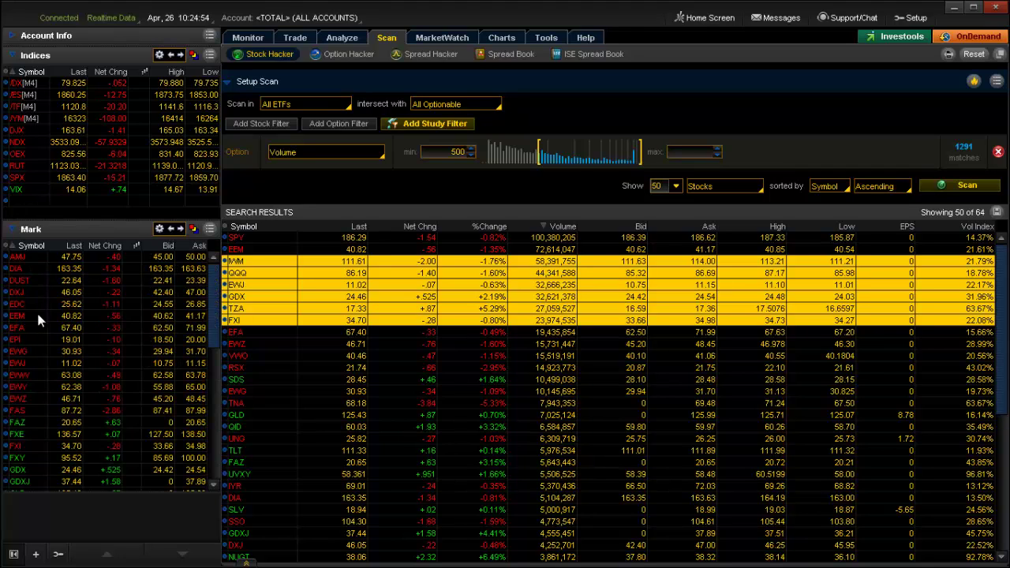